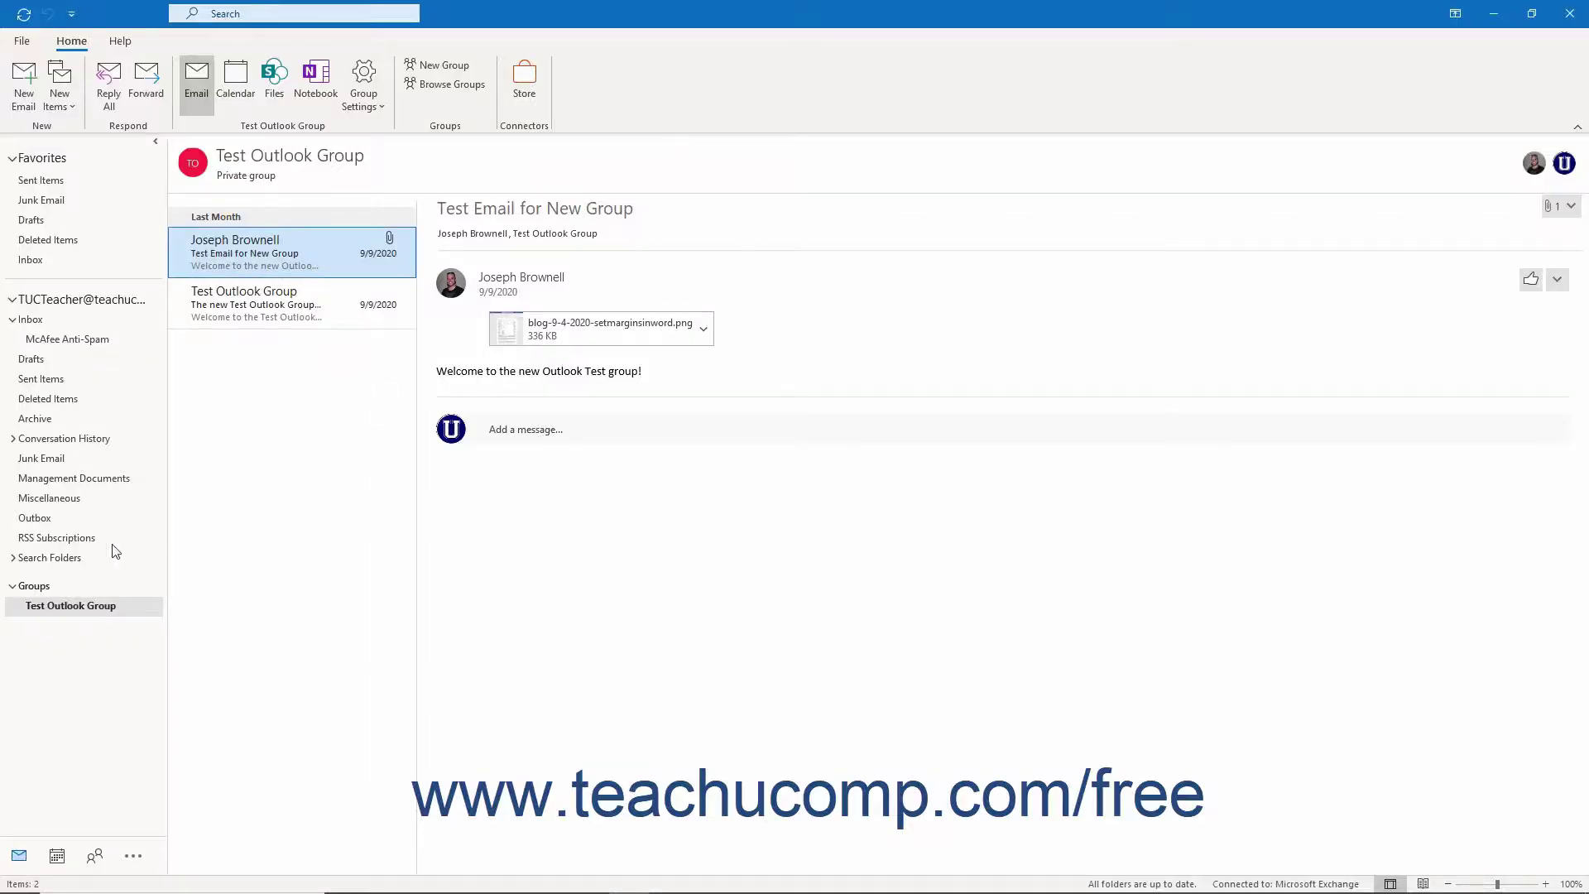
- Open the Create Group form from the groups right-click menu, then close it unused
right_click(45, 593)
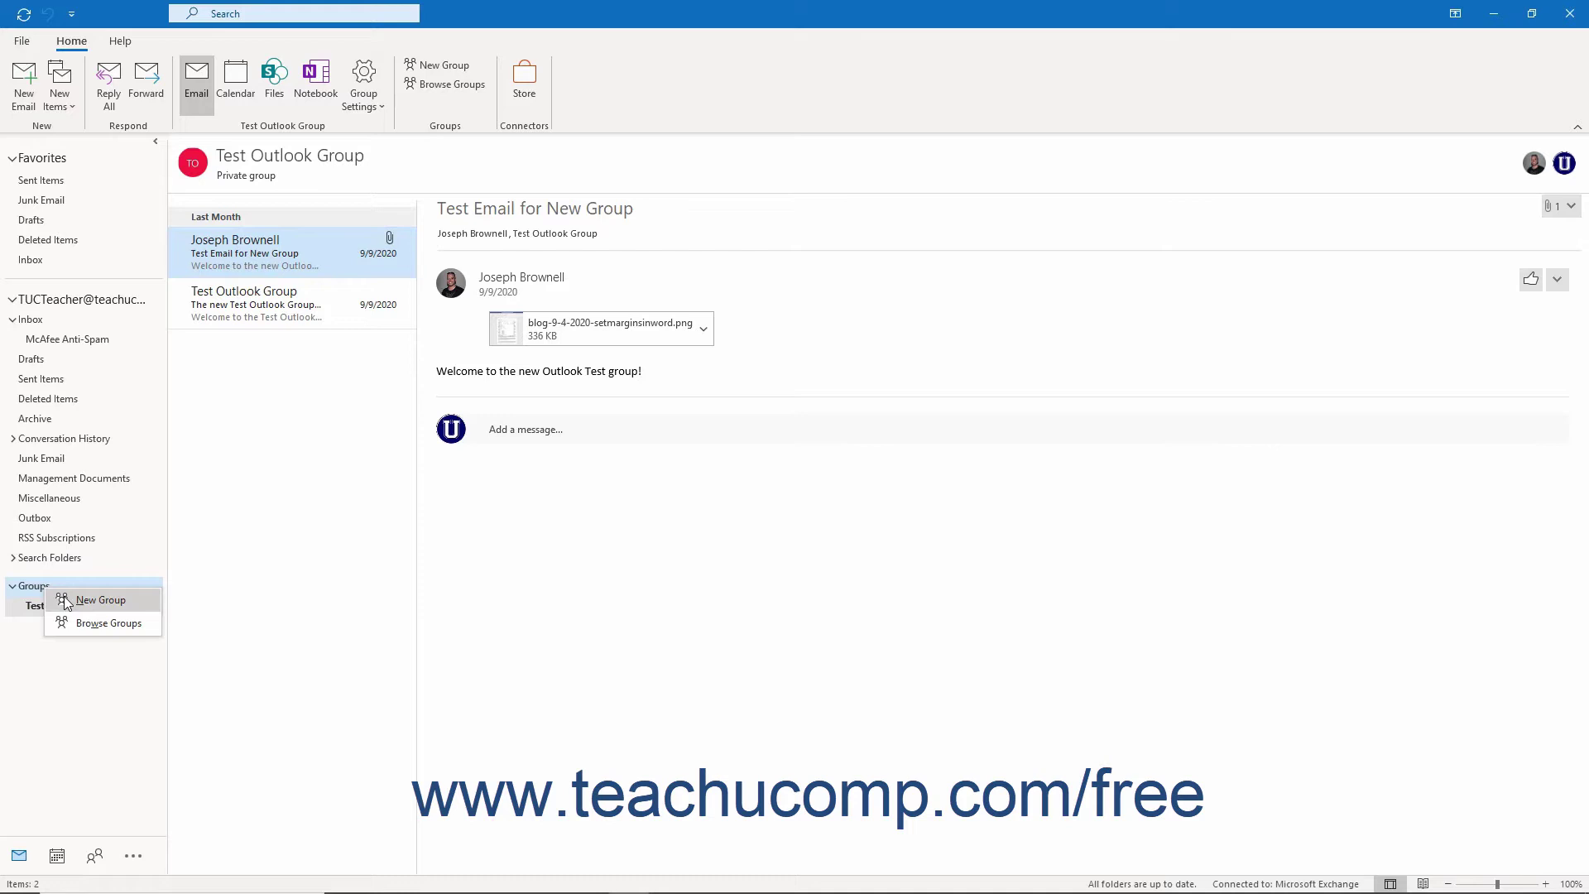
click(66, 602)
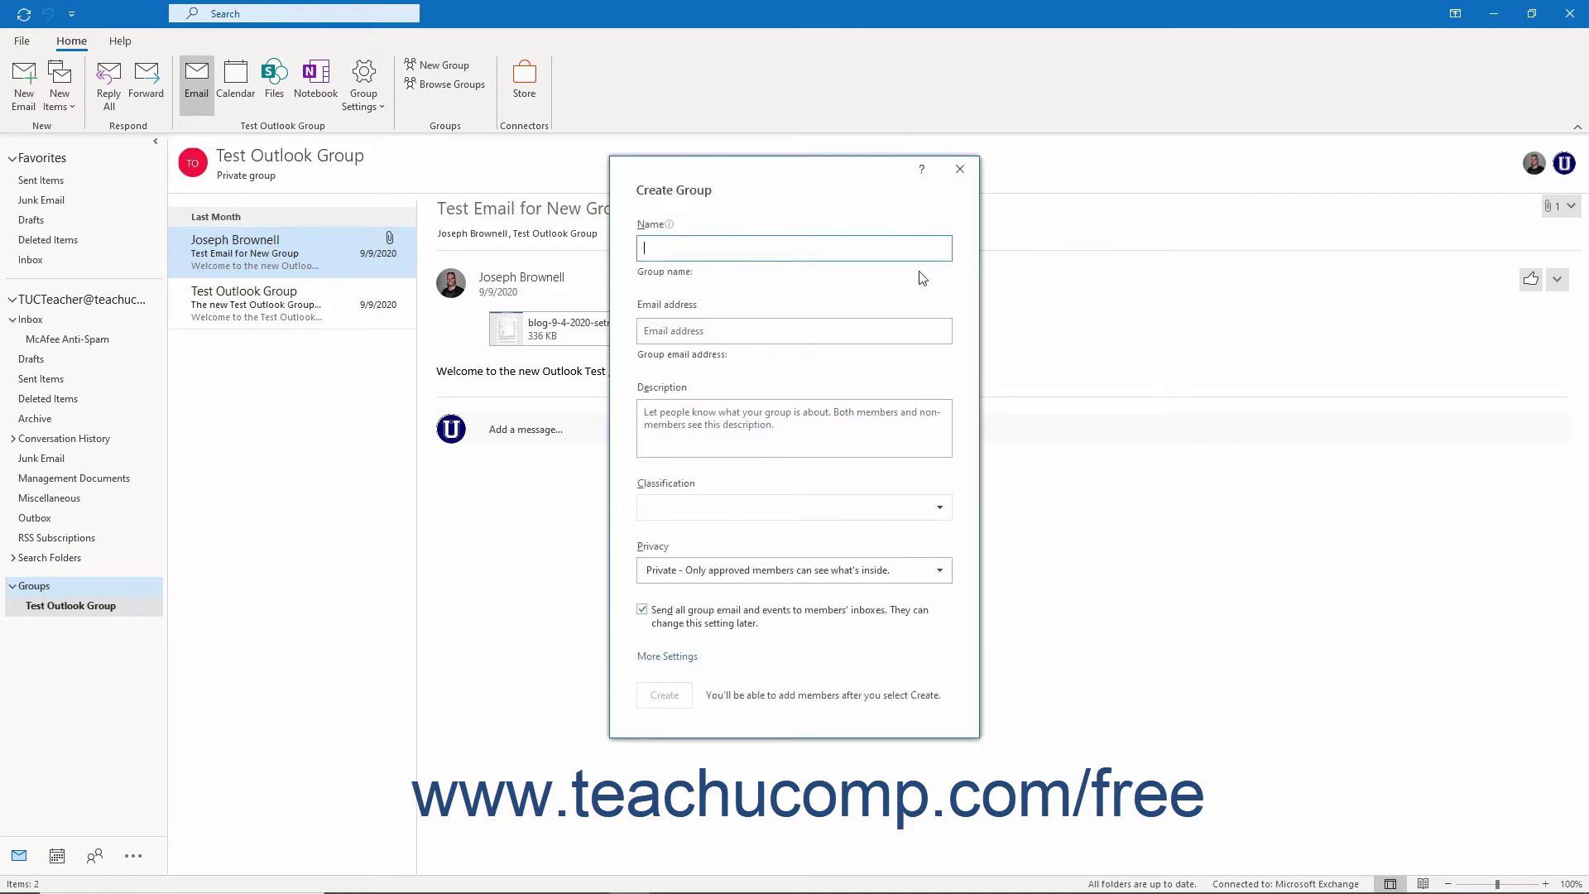
click(960, 169)
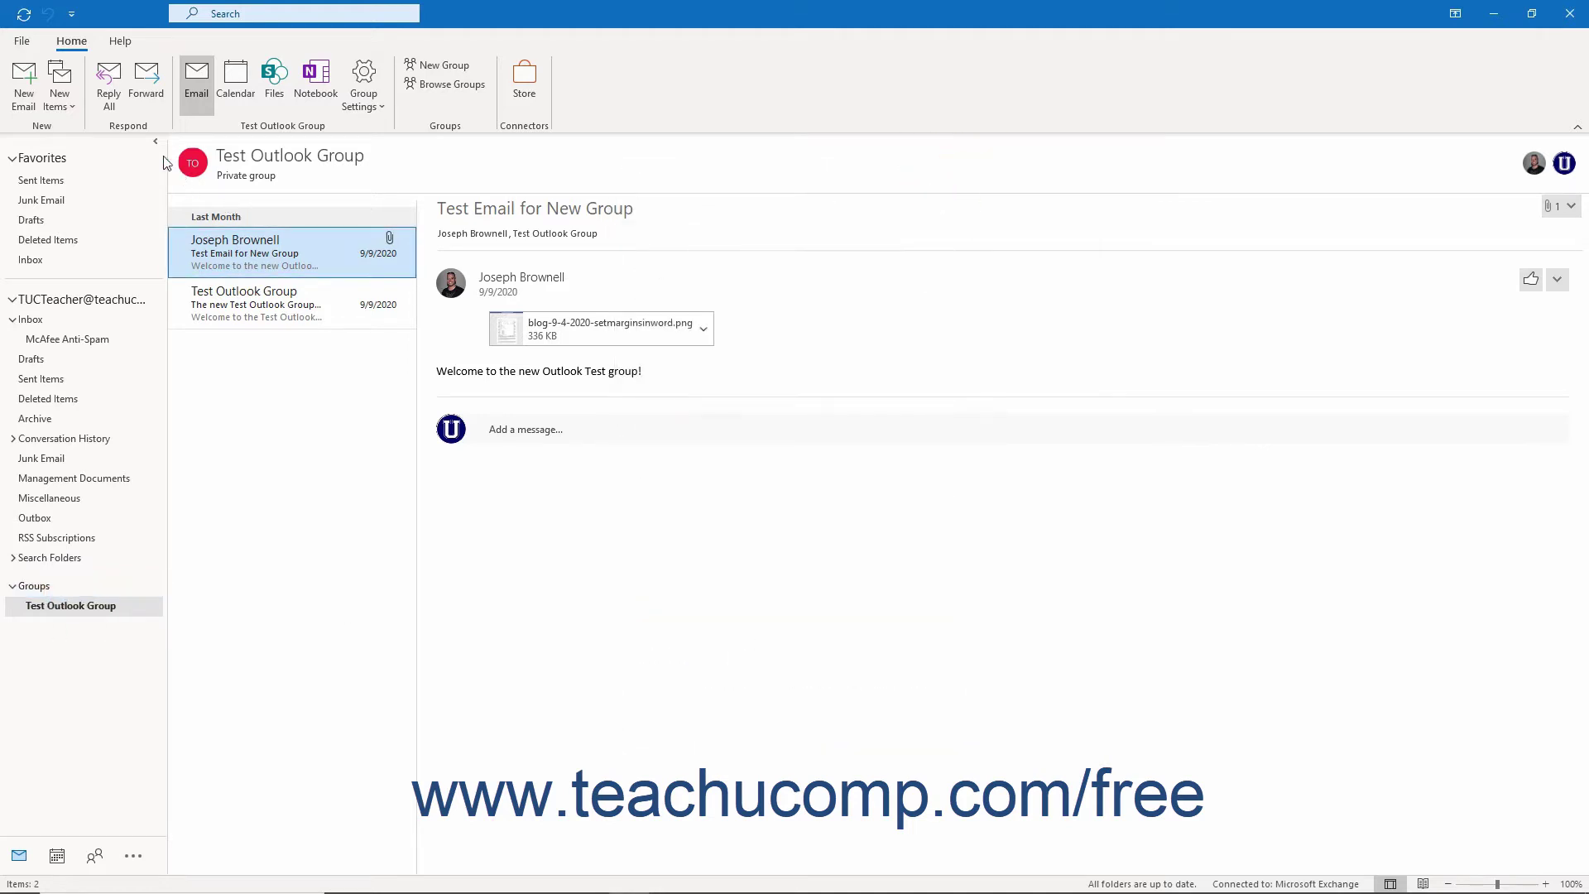
- Try the group form from New Items and close it, then open a blank New Group form from Test Outlook Group
click(77, 101)
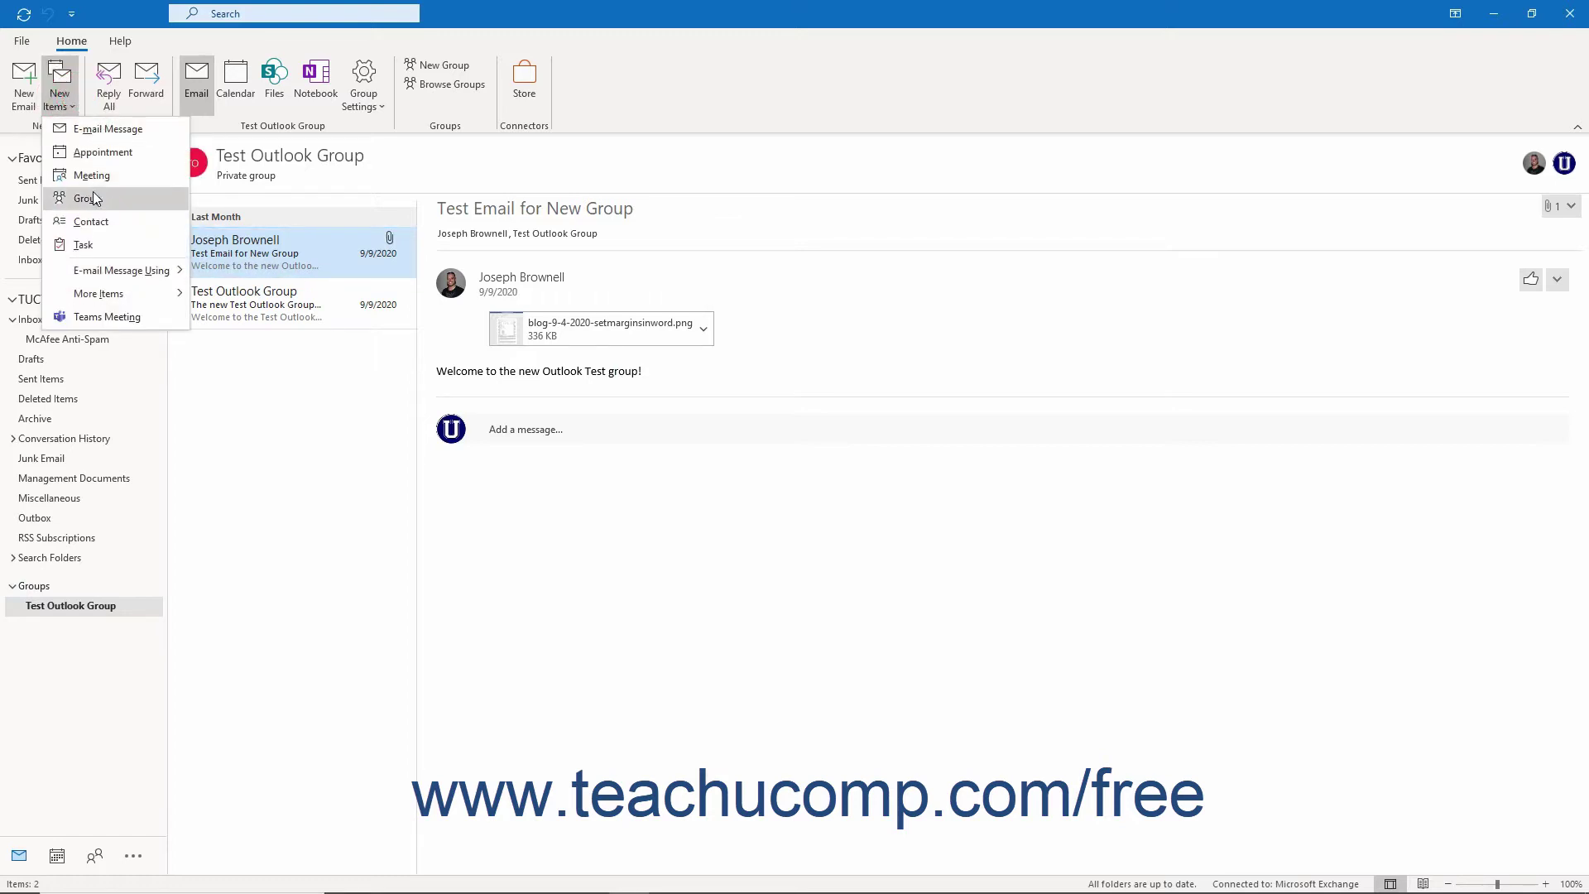
click(93, 198)
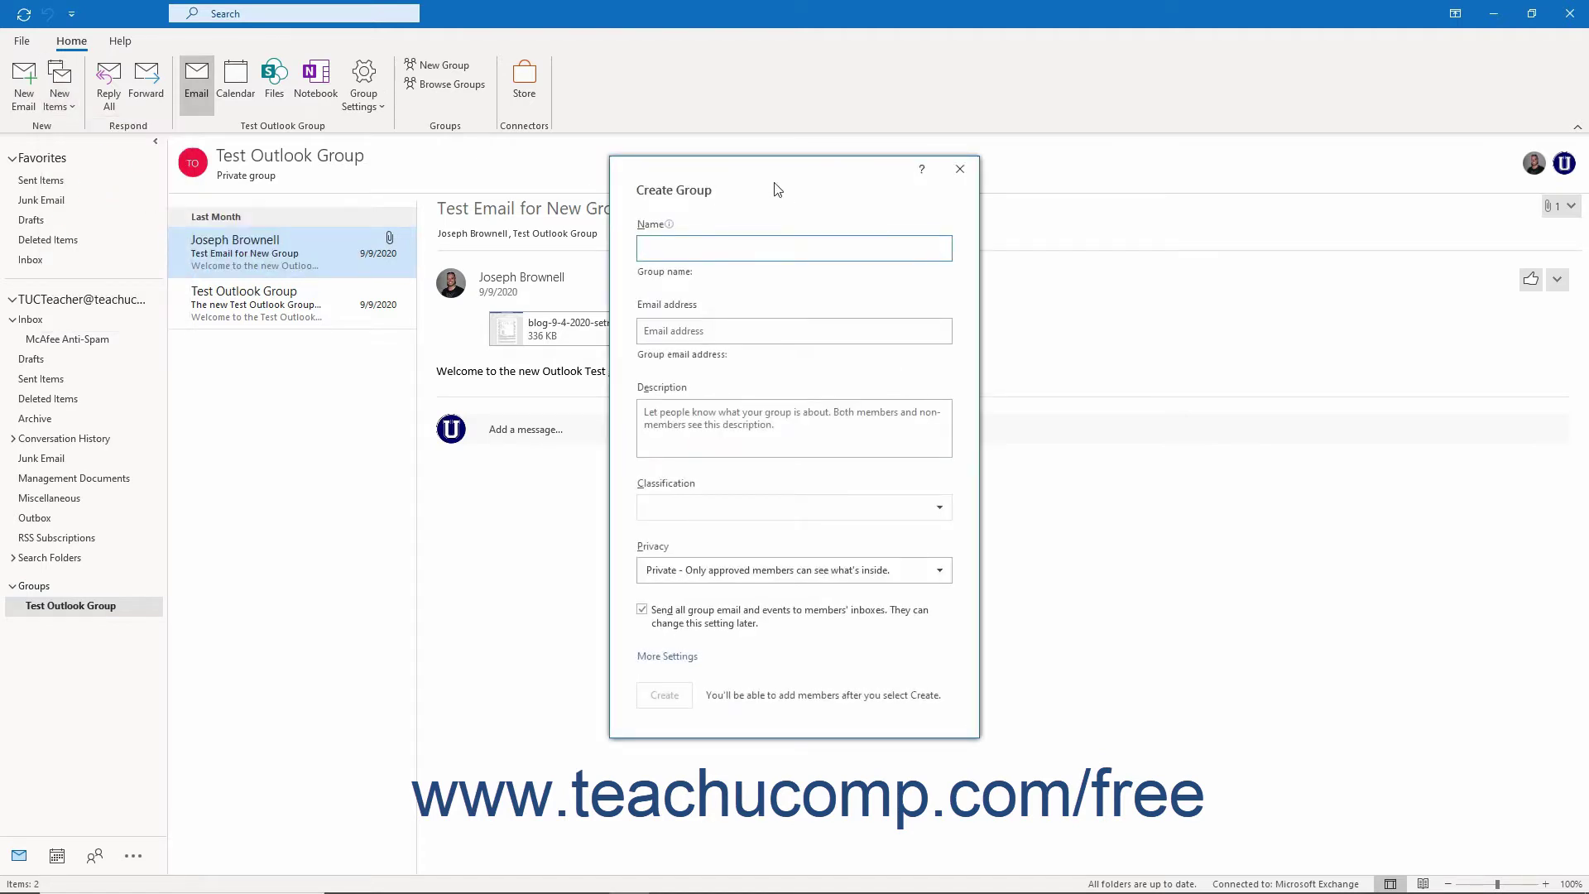
click(958, 181)
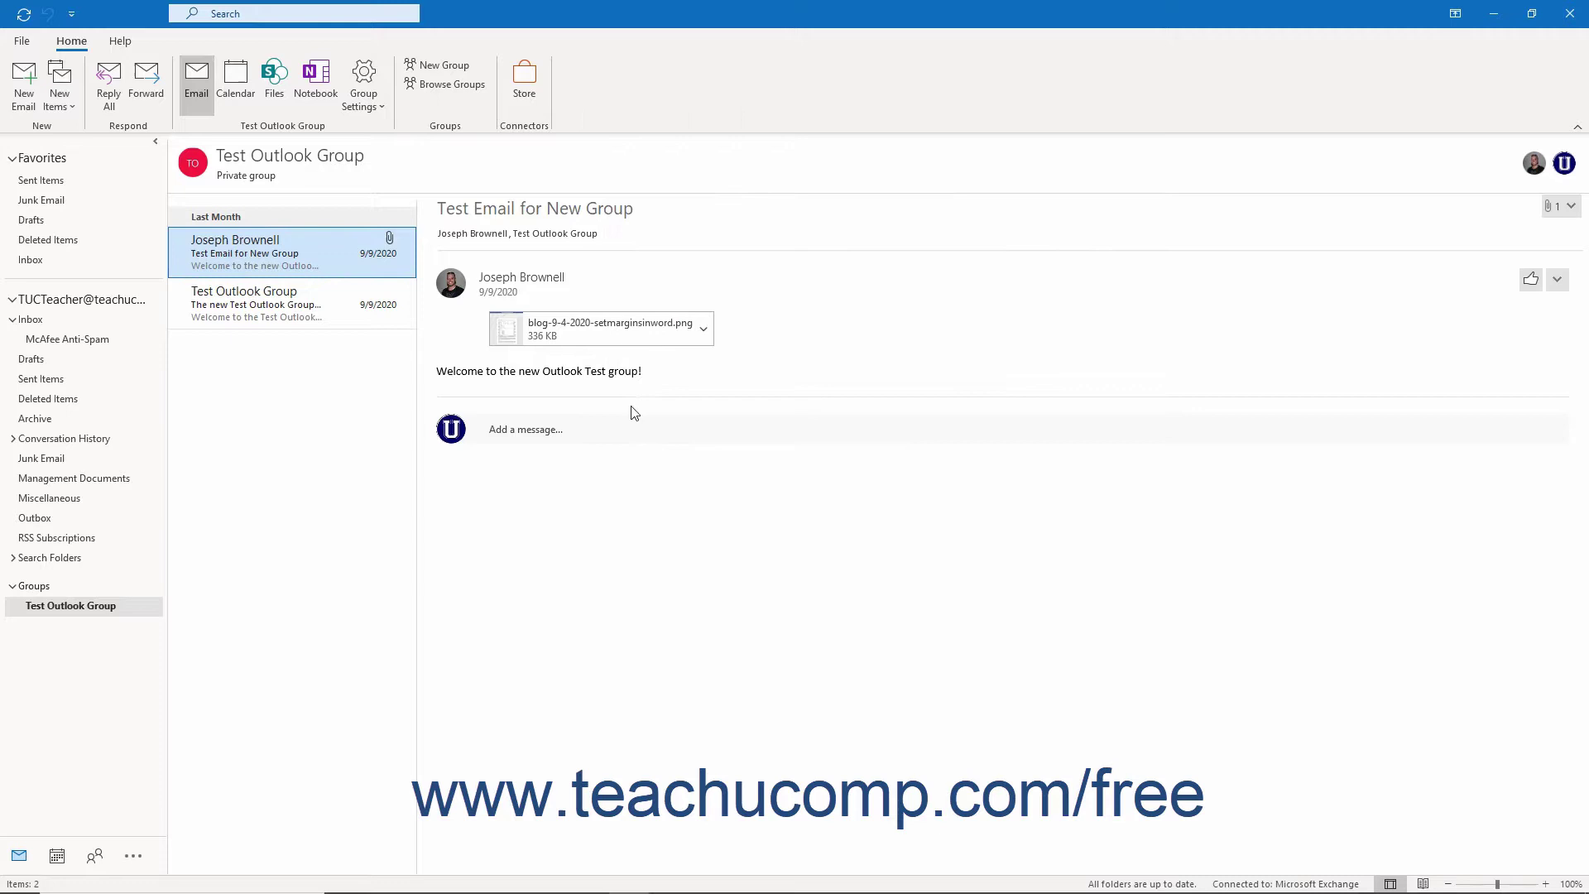
click(74, 607)
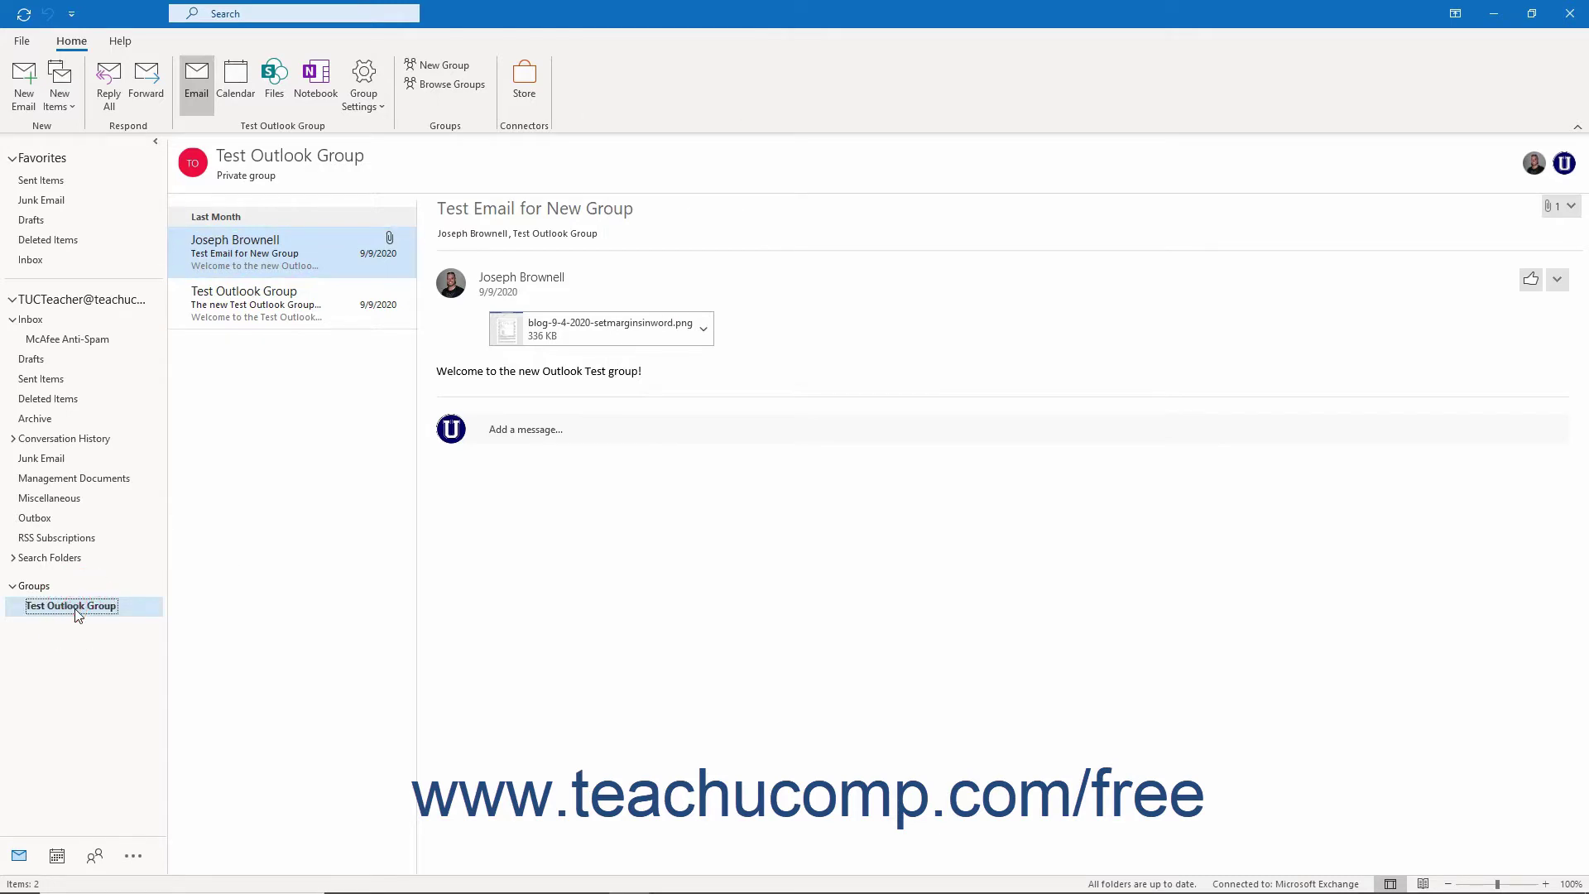
click(437, 66)
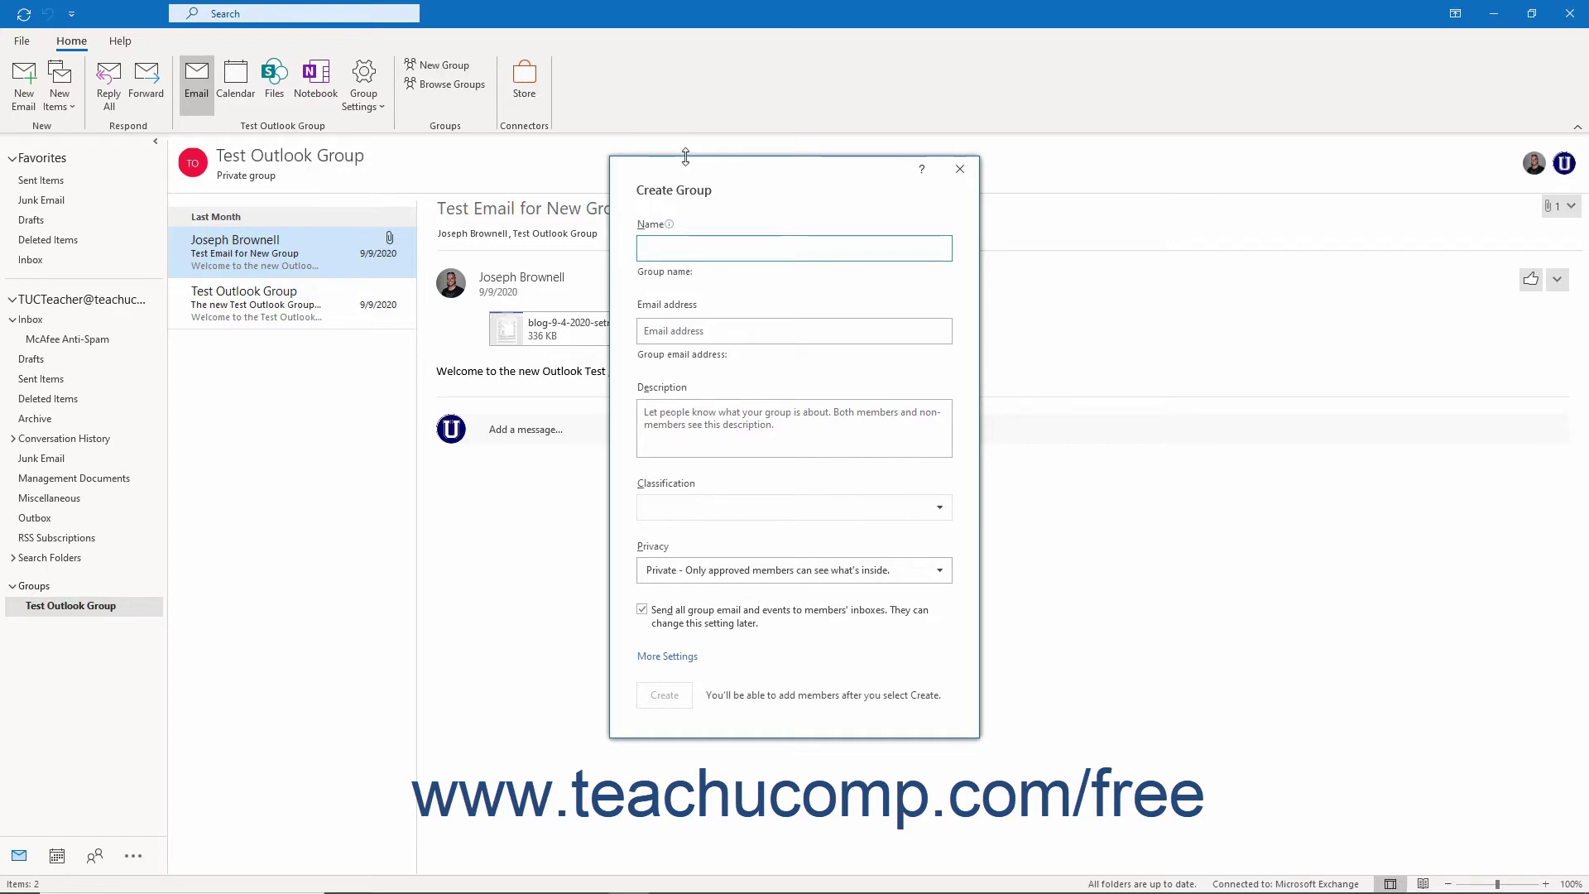
- Enter 'Annual Conference Planning Committee' as the group name and move to its auto-filled email address
text(Annual Conference Planning Committee)
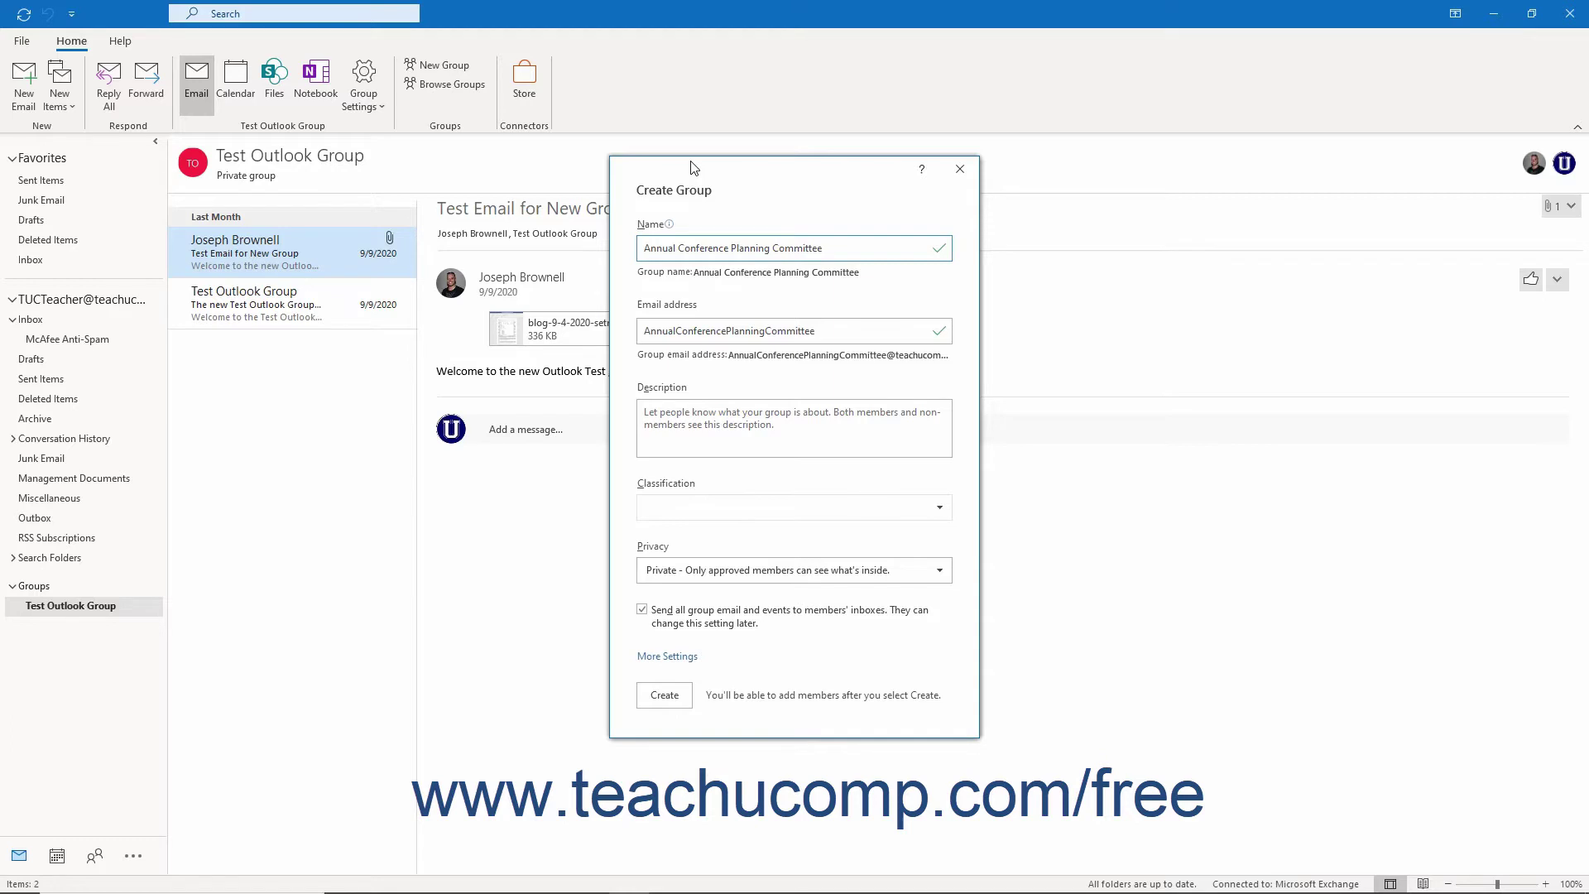
click(716, 333)
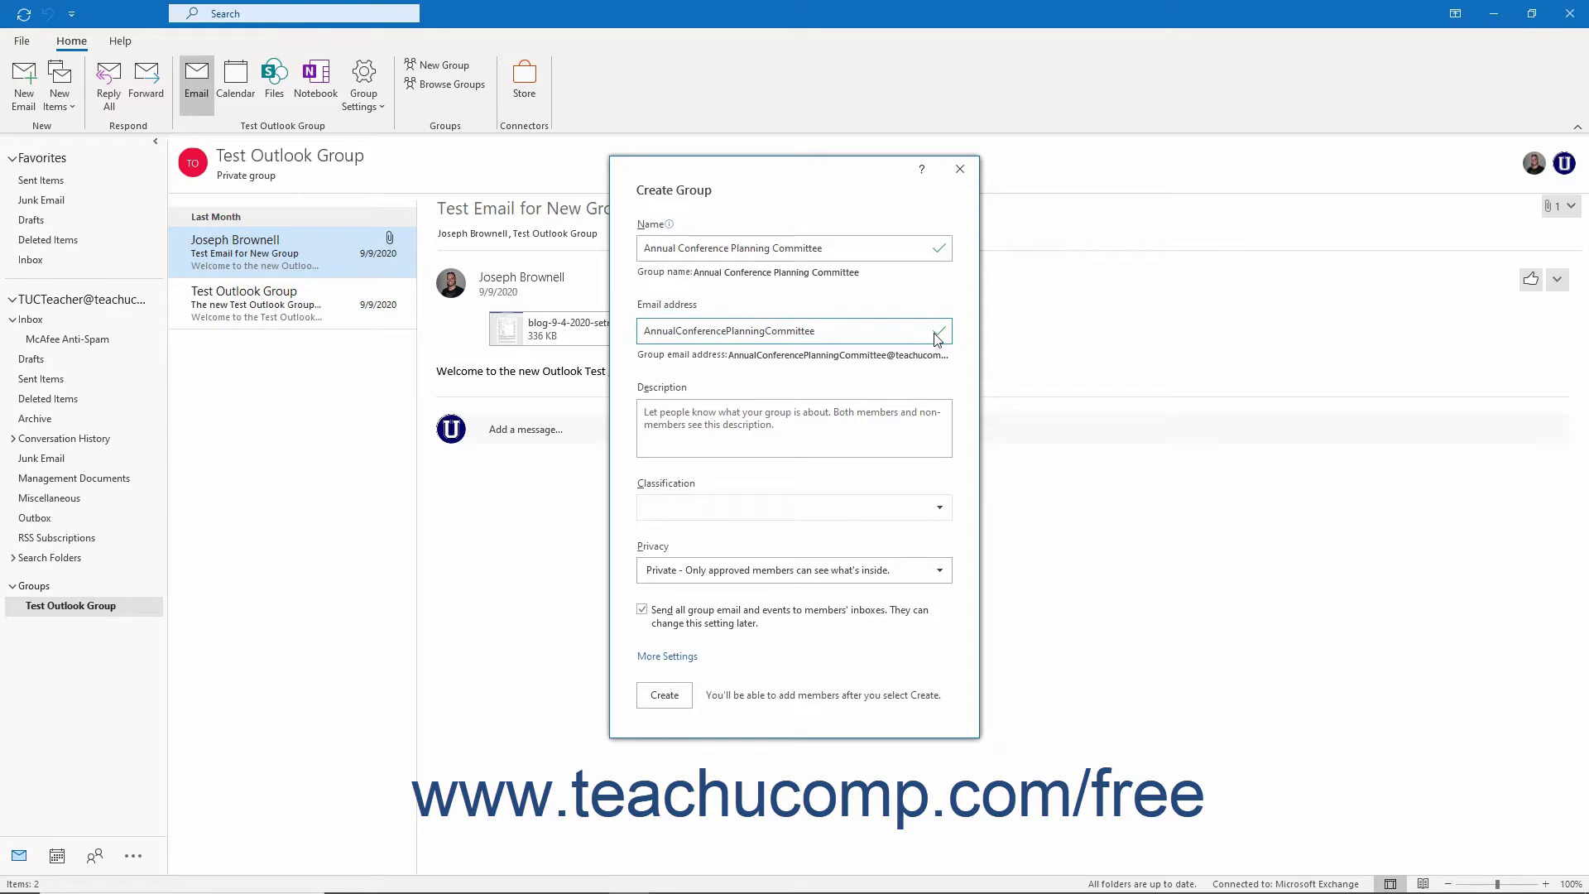
mouse_move(937, 340)
- Shorten the alias to ACPlanningCommittee and add the description 'A group for the planning committee of the annual conference.'
click(726, 331)
key(BackSpace)
key(BackSpace)
key(BackSpace)
key(BackSpace)
key(BackSpace)
key(BackSpace)
key(BackSpace)
key(BackSpace)
key(BackSpace)
key(BackSpace)
key(BackSpace)
key(BackSpace)
key(BackSpace)
key(BackSpace)
key(BackSpace)
text(C)
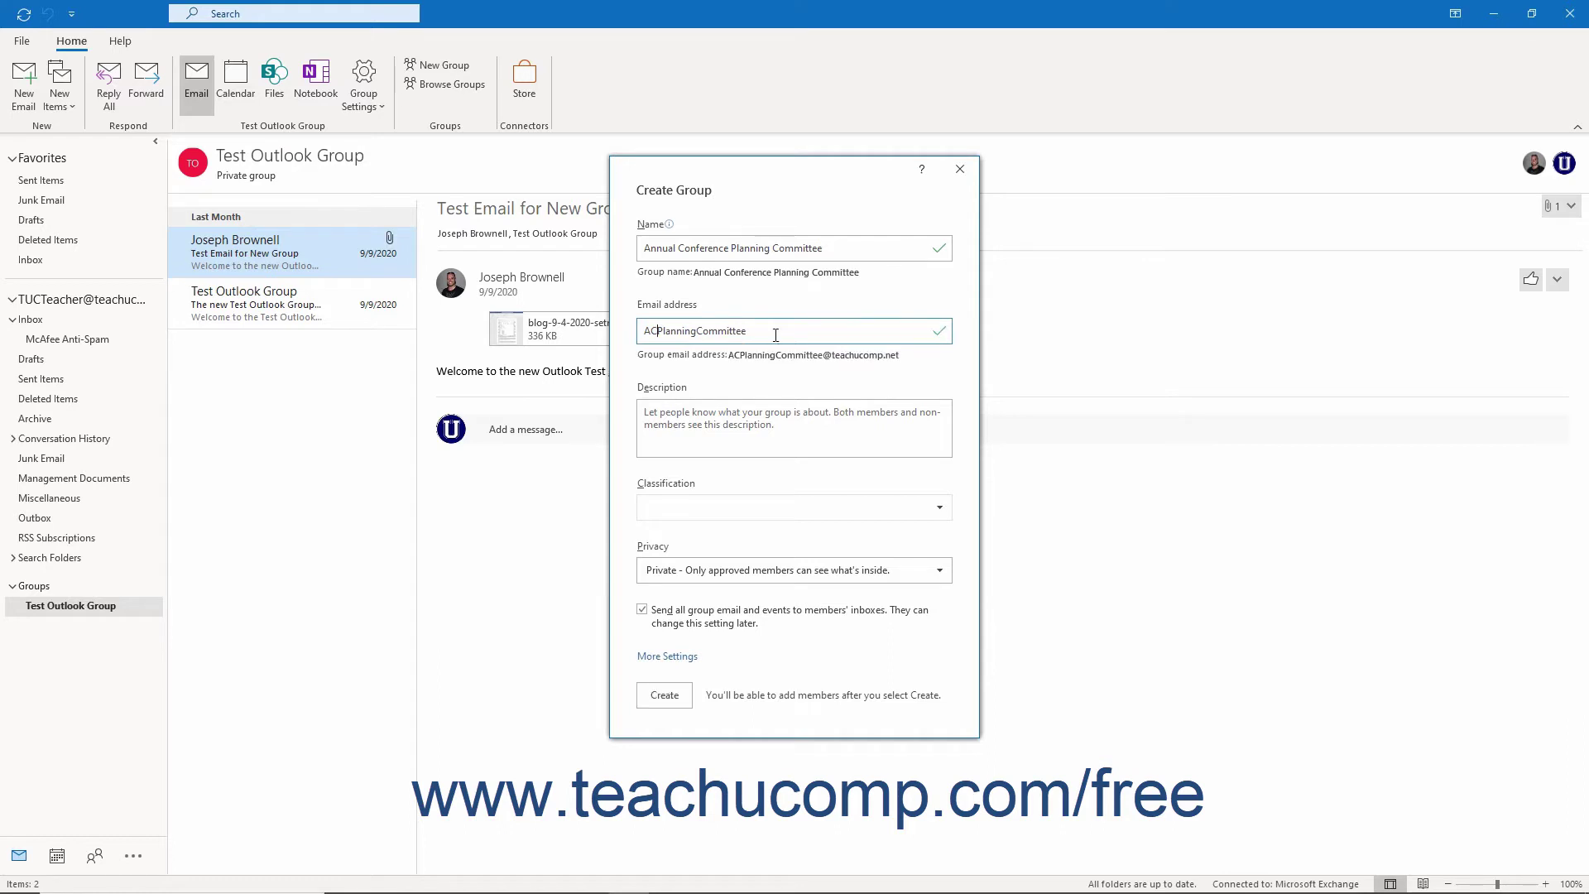
click(753, 412)
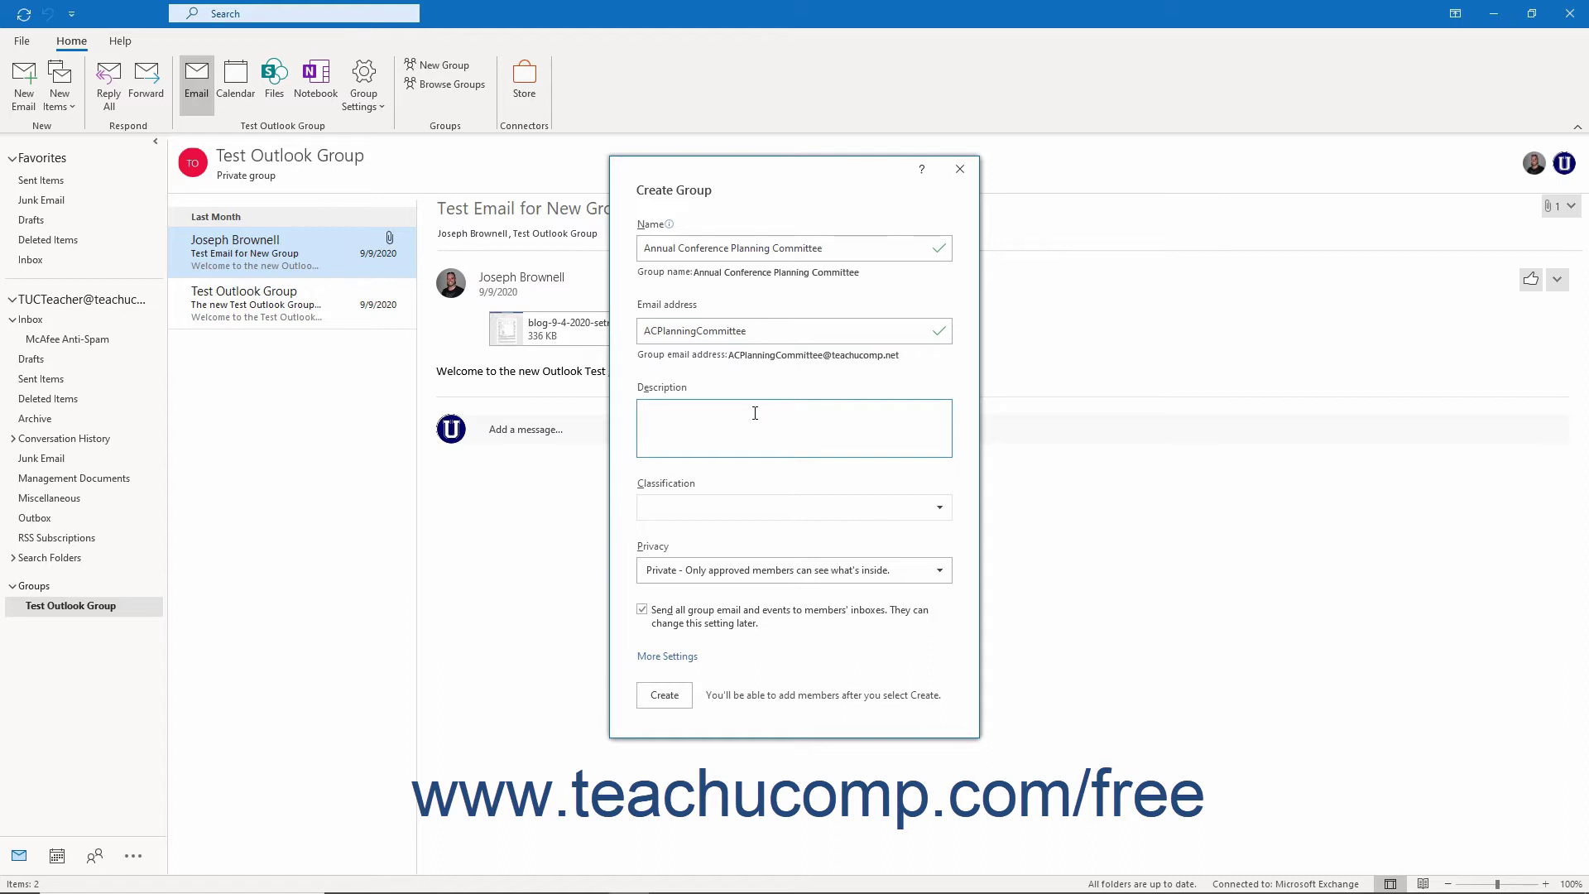
text(A group for the planning committee of the annual conference.)
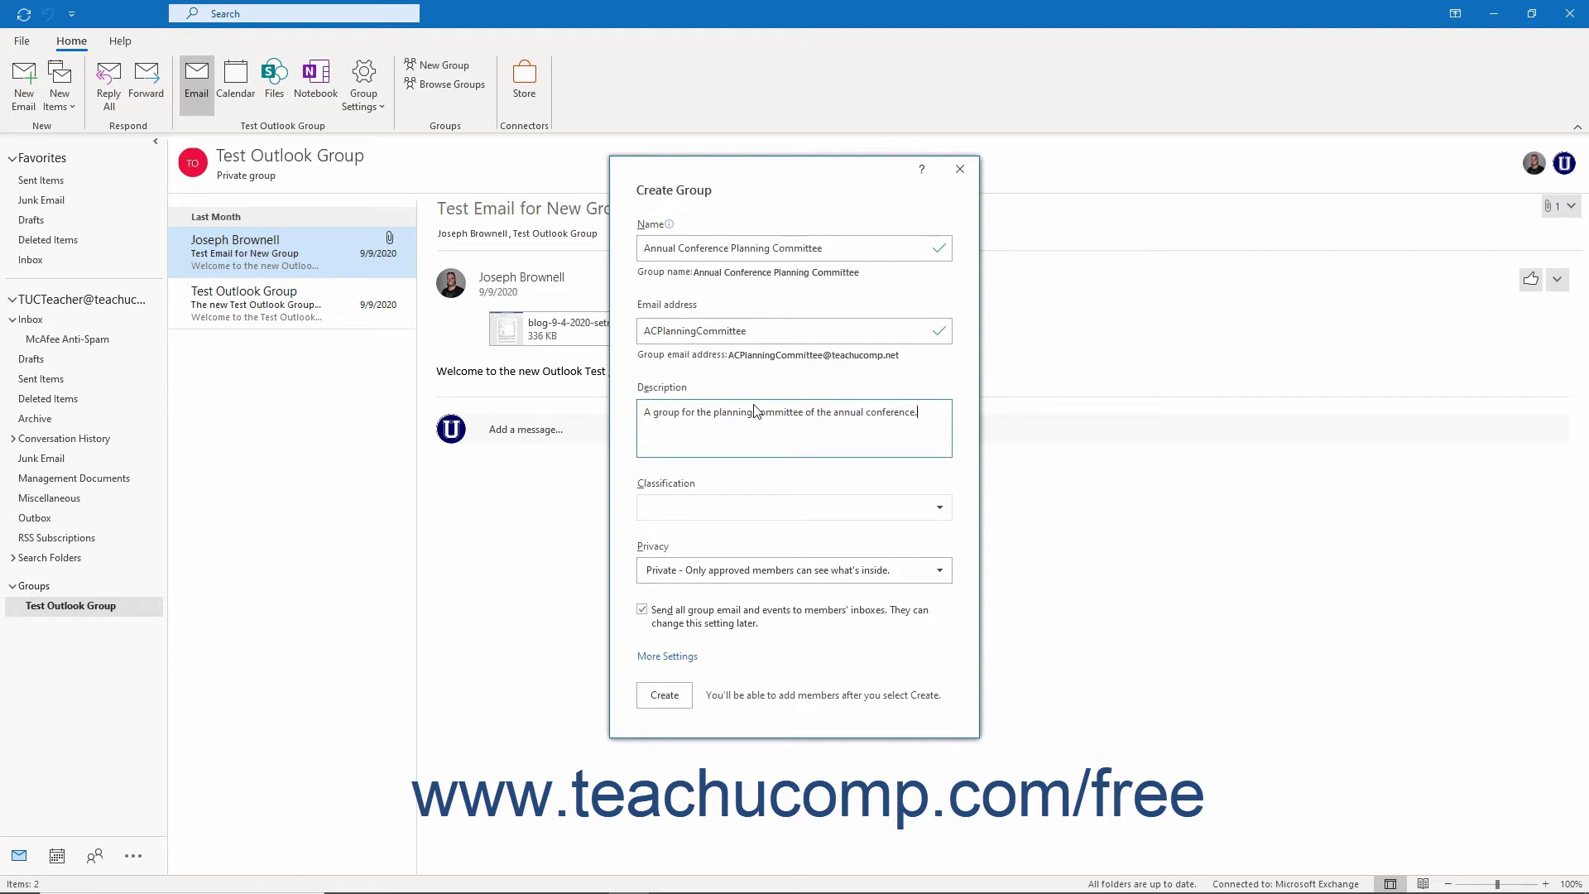
click(947, 513)
click(941, 572)
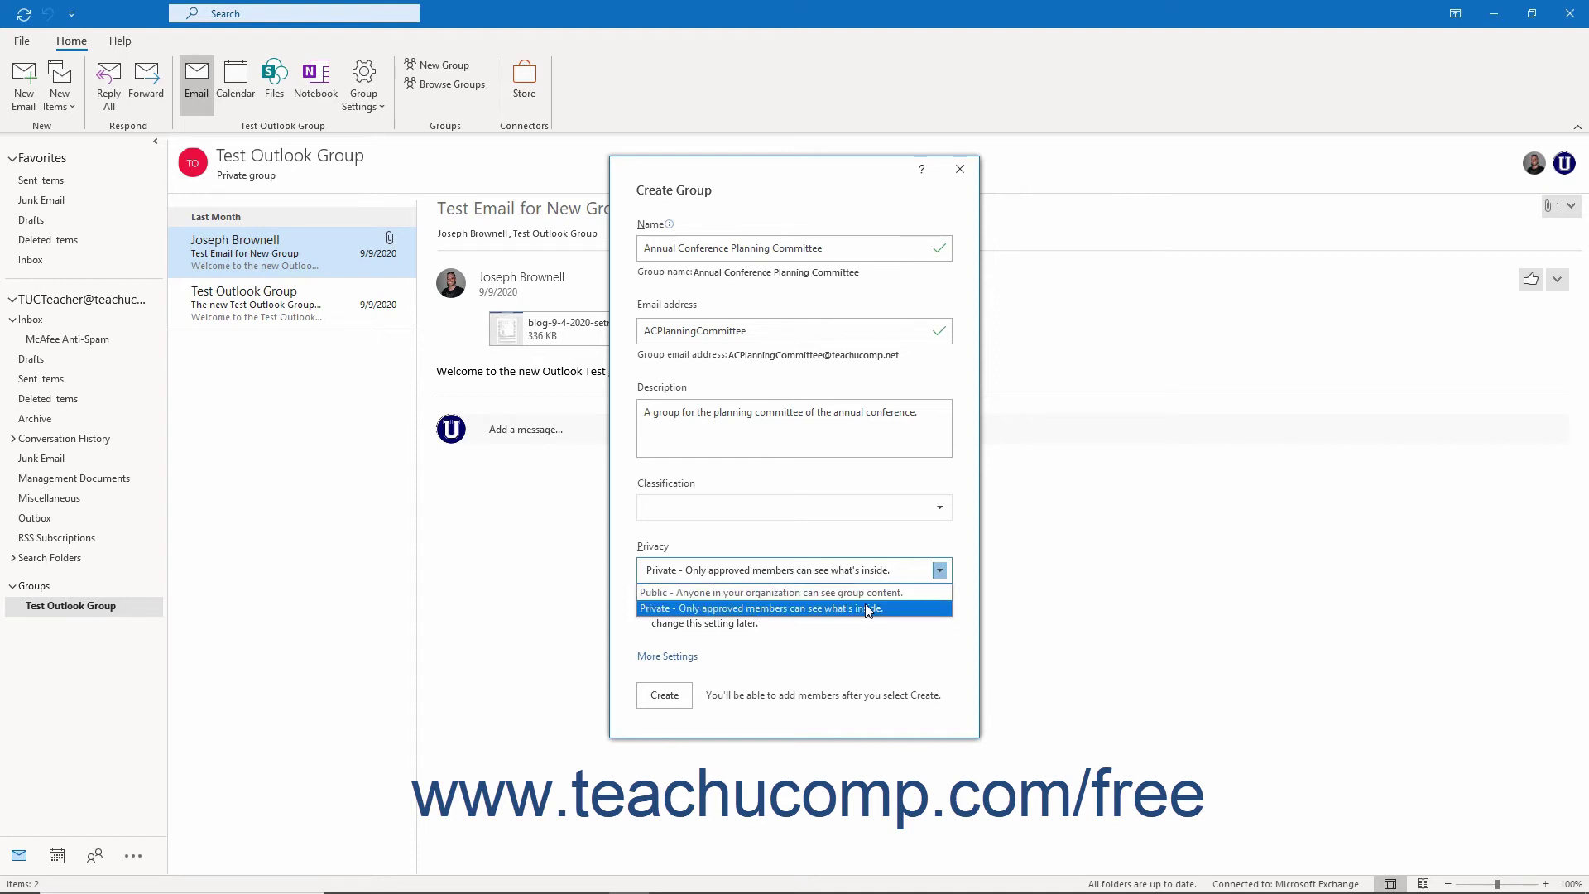
click(865, 609)
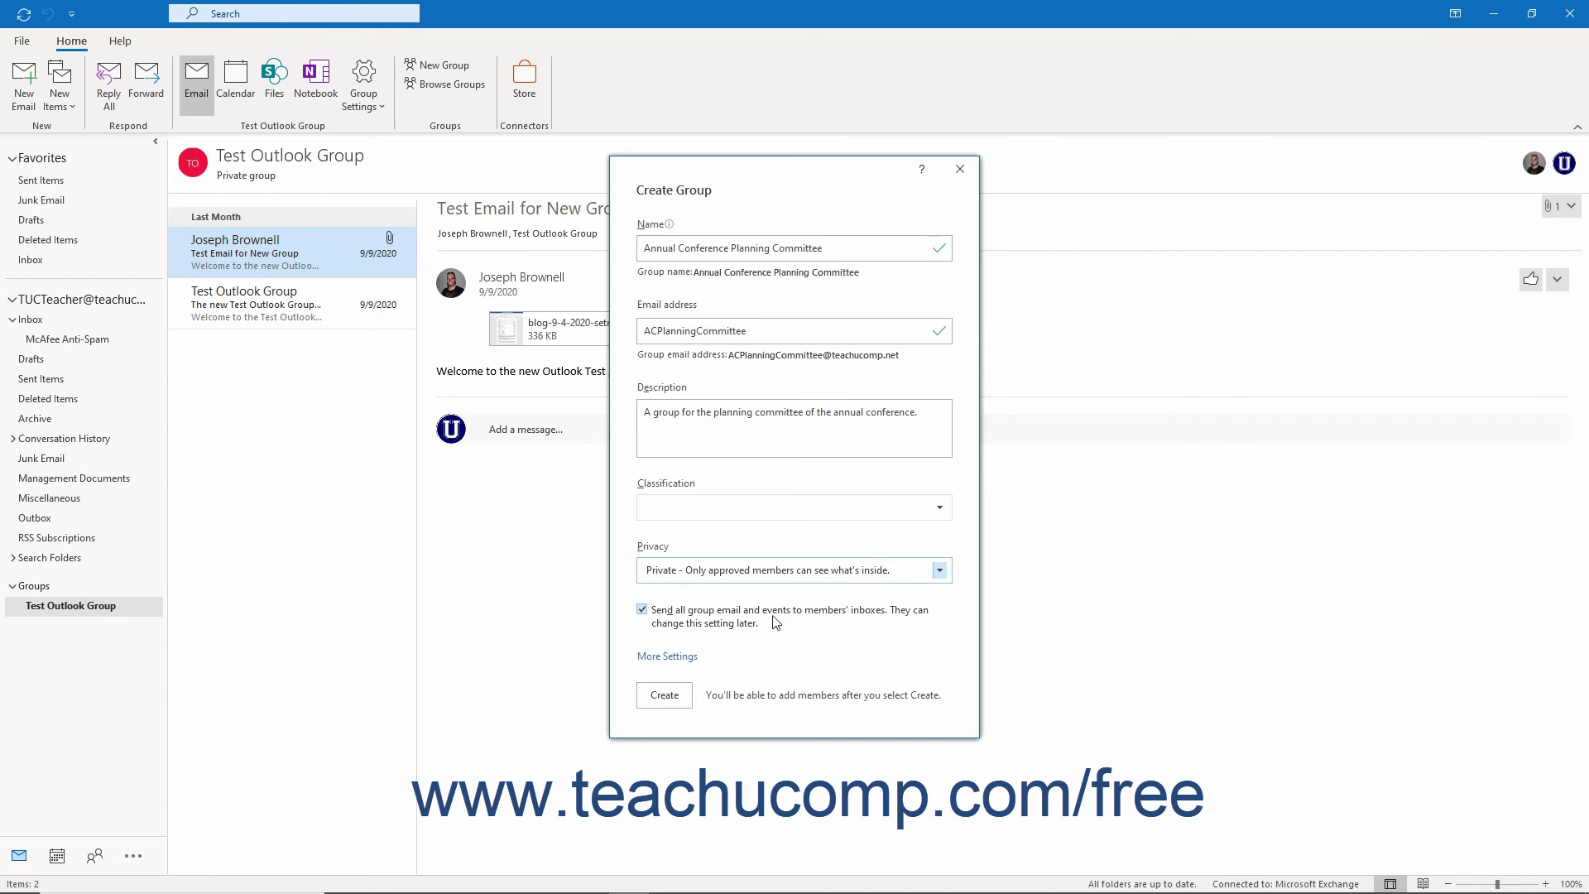
- Create the Annual Conference Planning Committee group with the entered settings
click(680, 698)
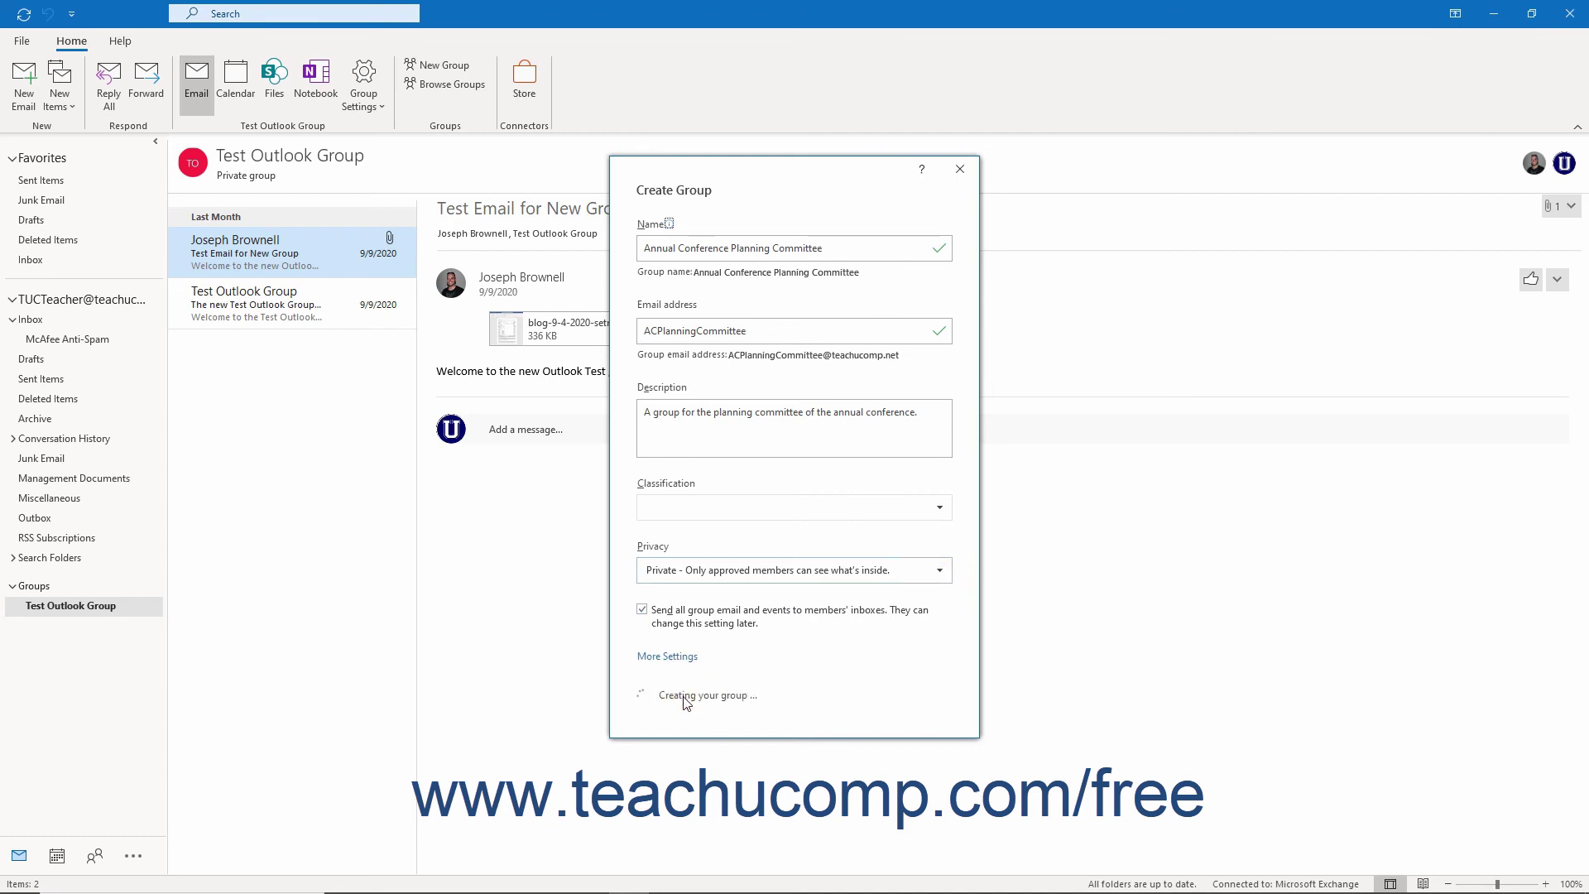